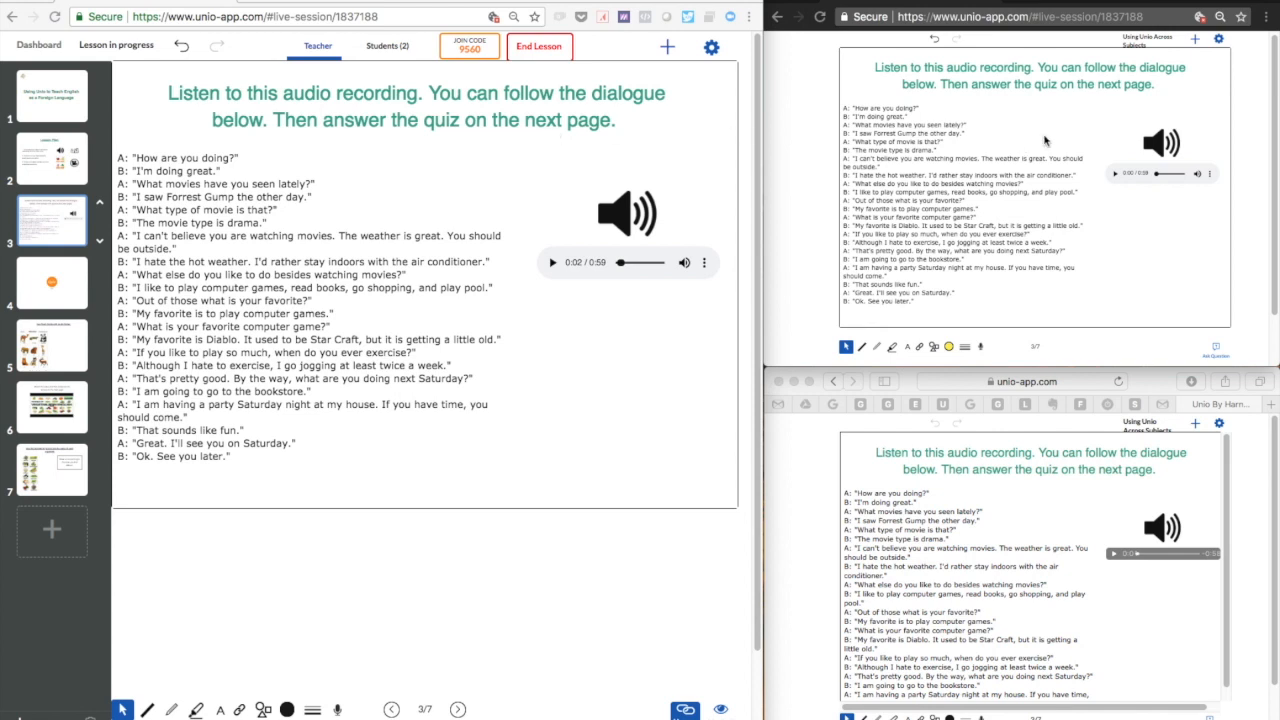
Play part of the dialogue recording in the upper student view and pause it
{"action": "left_click", "coordinate": [1115, 175]}
{"action": "left_click", "coordinate": [1116, 176]}
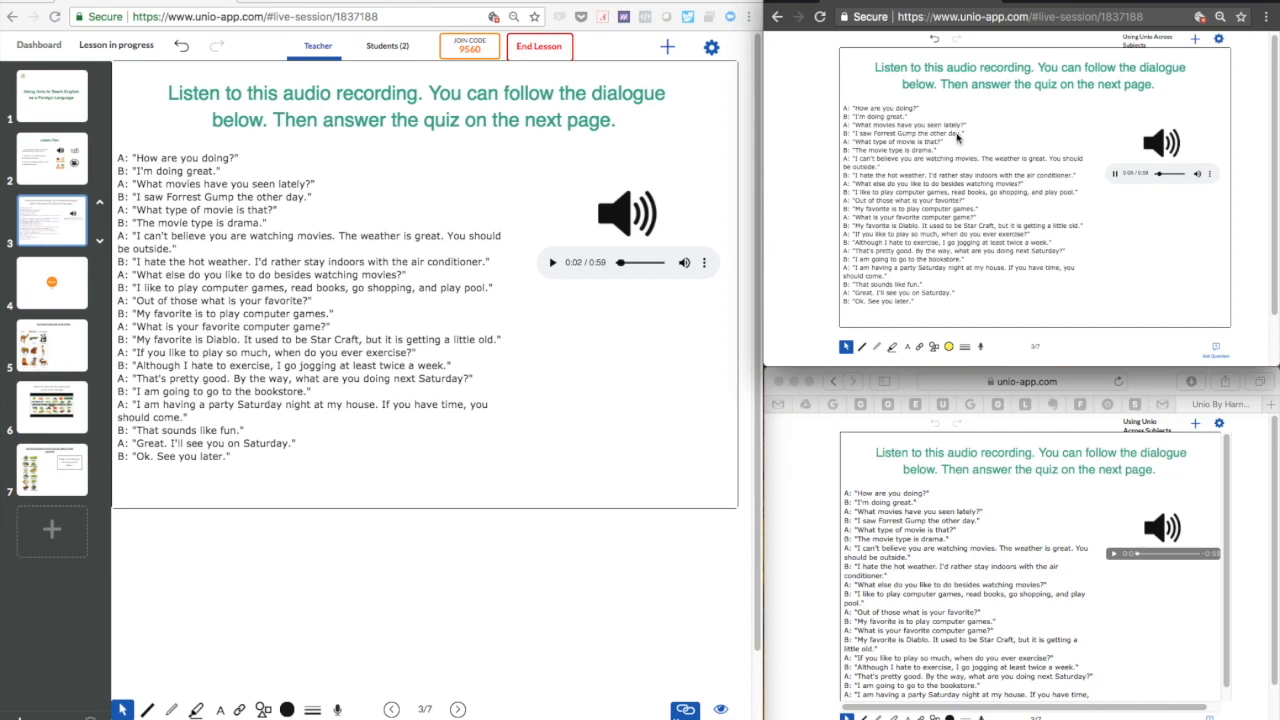
{"action": "left_click", "coordinate": [1115, 174]}
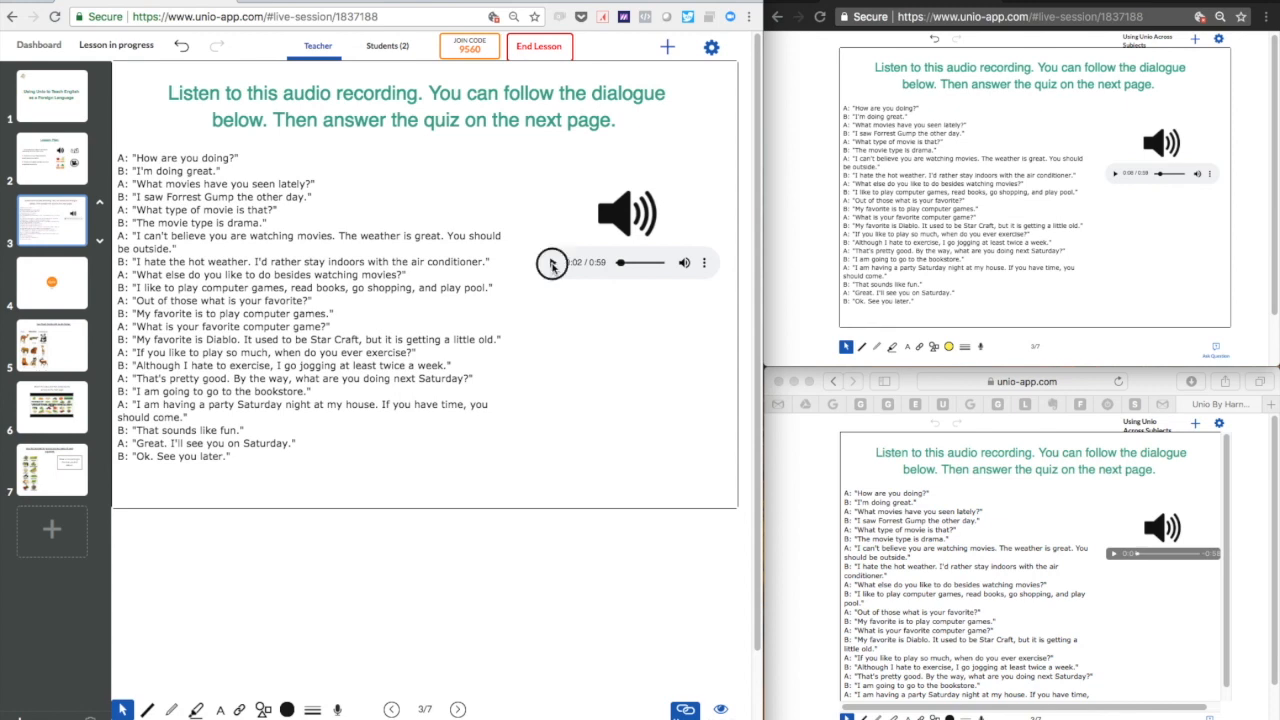
Play part of the dialogue recording on the teacher's copy of slide 3 and pause it
{"action": "left_click", "coordinate": [552, 263]}
{"action": "left_click", "coordinate": [552, 263]}
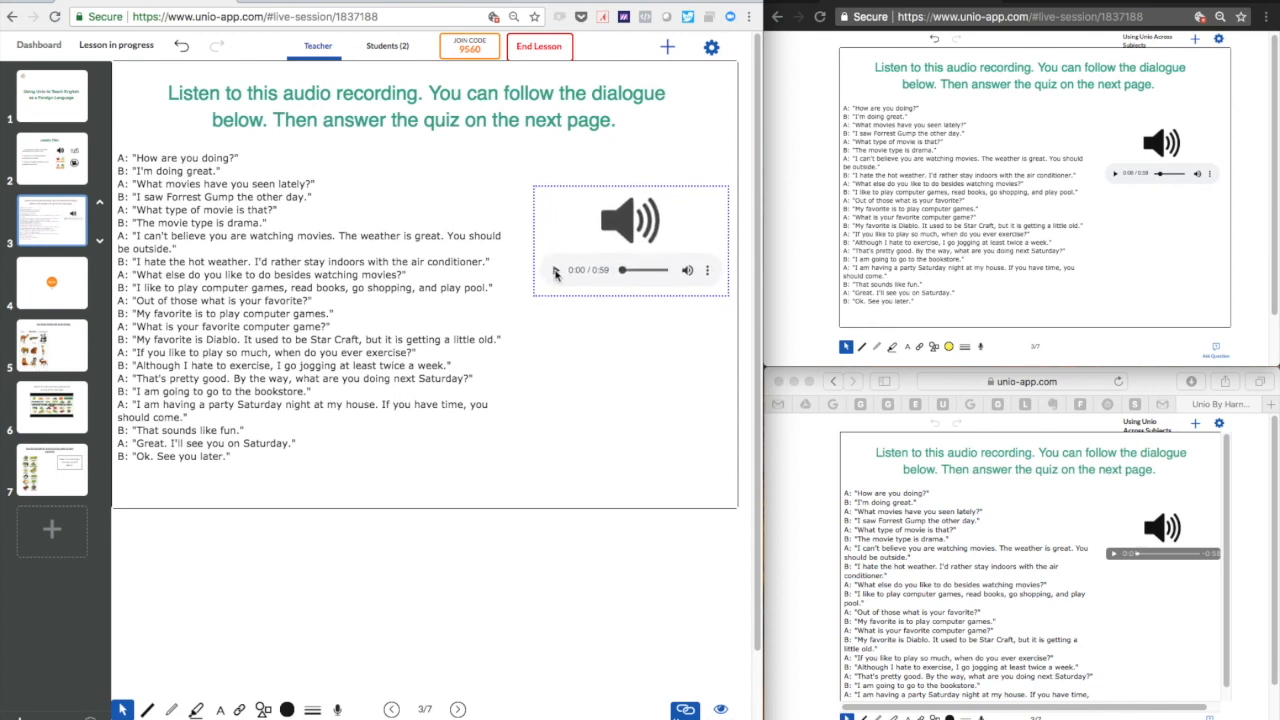
{"action": "left_click", "coordinate": [555, 271]}
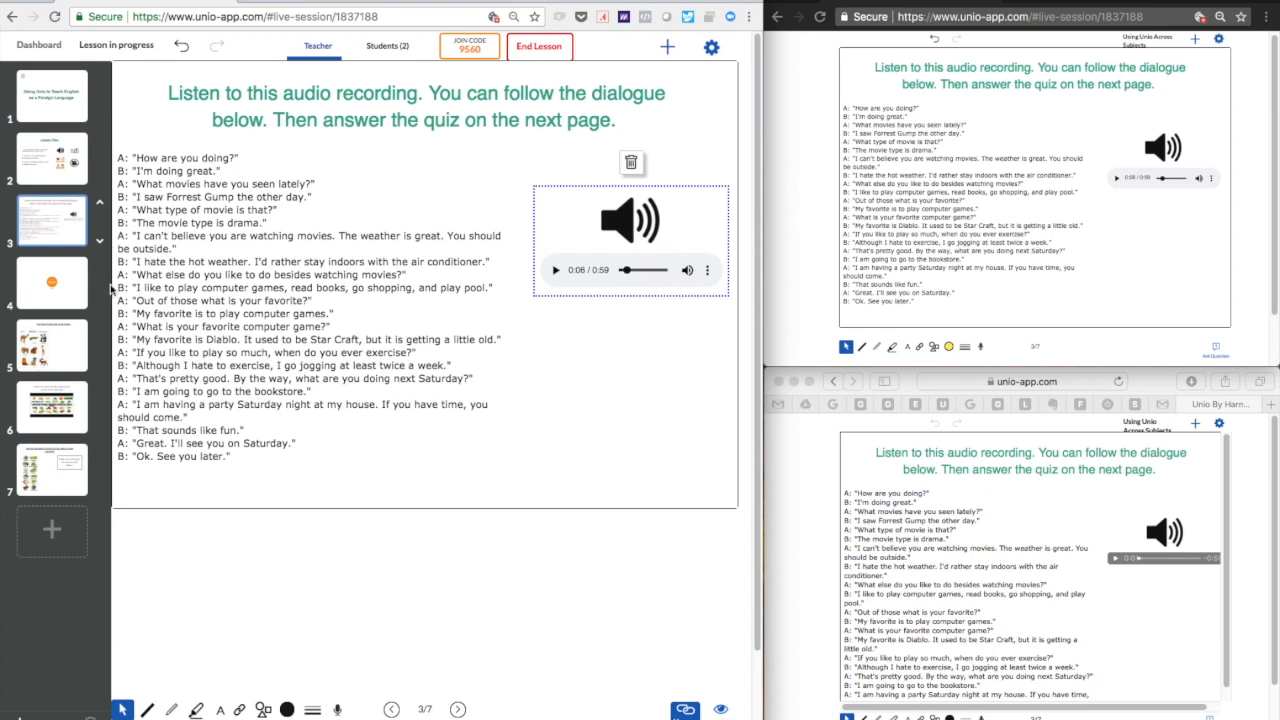
Start the quiz on slide 4 for the class and display its live Quiz Results table
{"action": "left_click", "coordinate": [68, 300]}
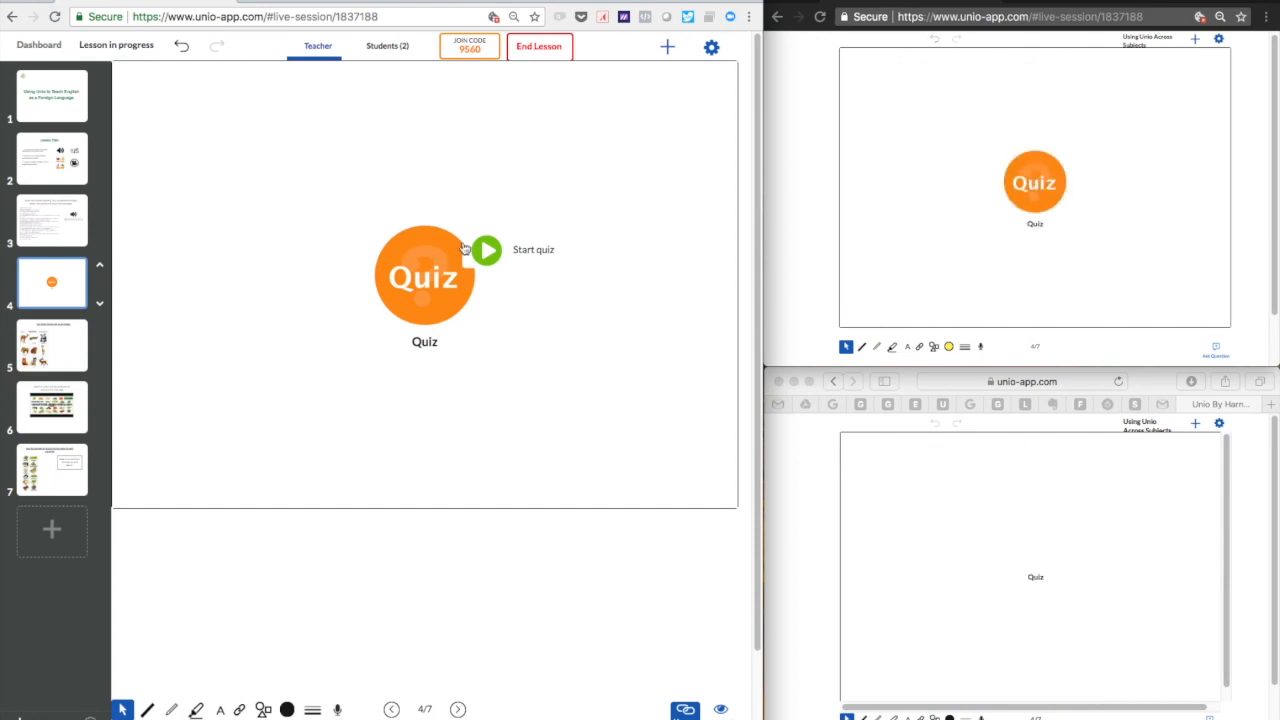
{"action": "left_click", "coordinate": [494, 258]}
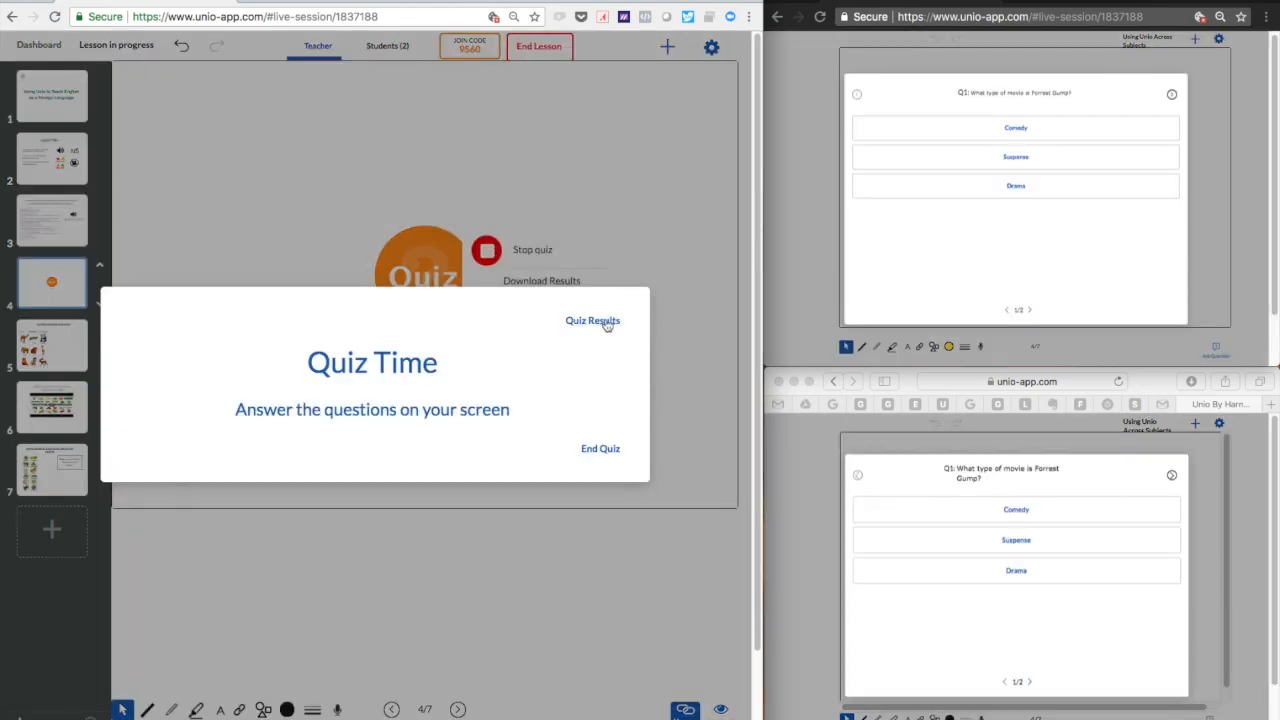
{"action": "left_click", "coordinate": [604, 321]}
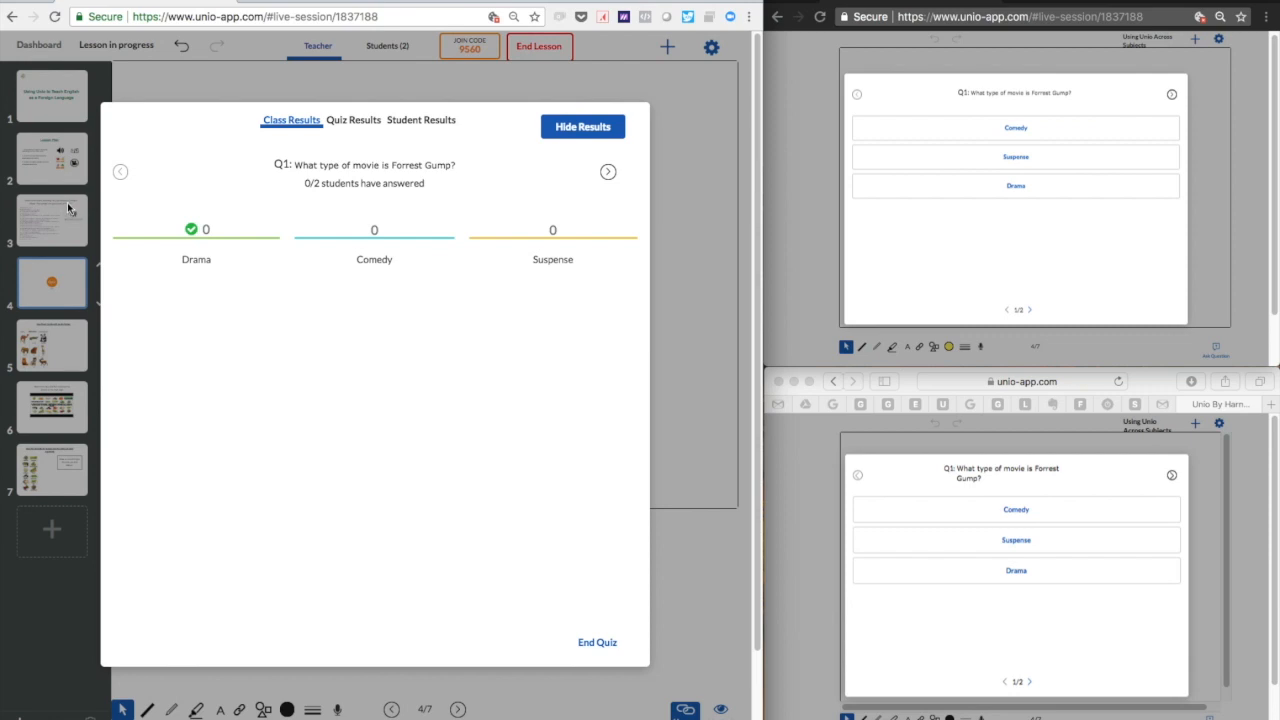
{"action": "left_click", "coordinate": [352, 121]}
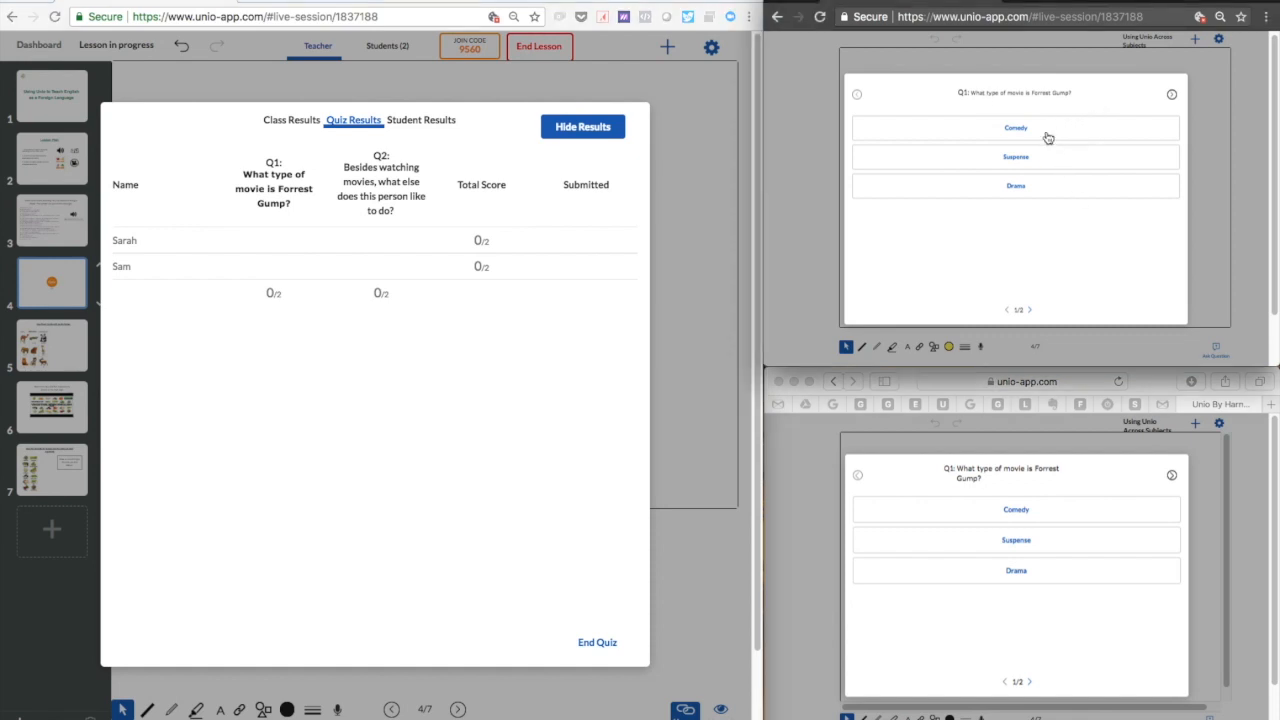
As the first student, answer the quiz with Drama and Go shopping, and submit it
{"action": "left_click", "coordinate": [1030, 190]}
{"action": "left_click", "coordinate": [1158, 312]}
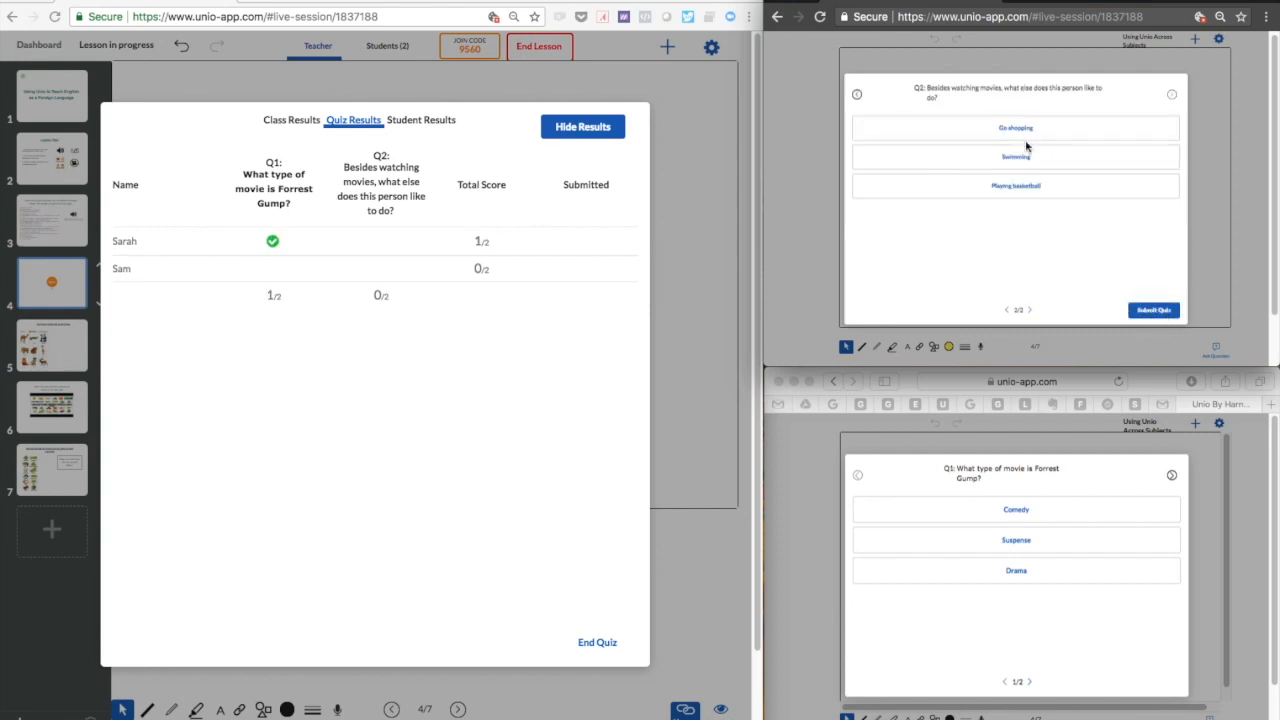
{"action": "left_click", "coordinate": [1030, 130]}
{"action": "left_click", "coordinate": [1147, 311]}
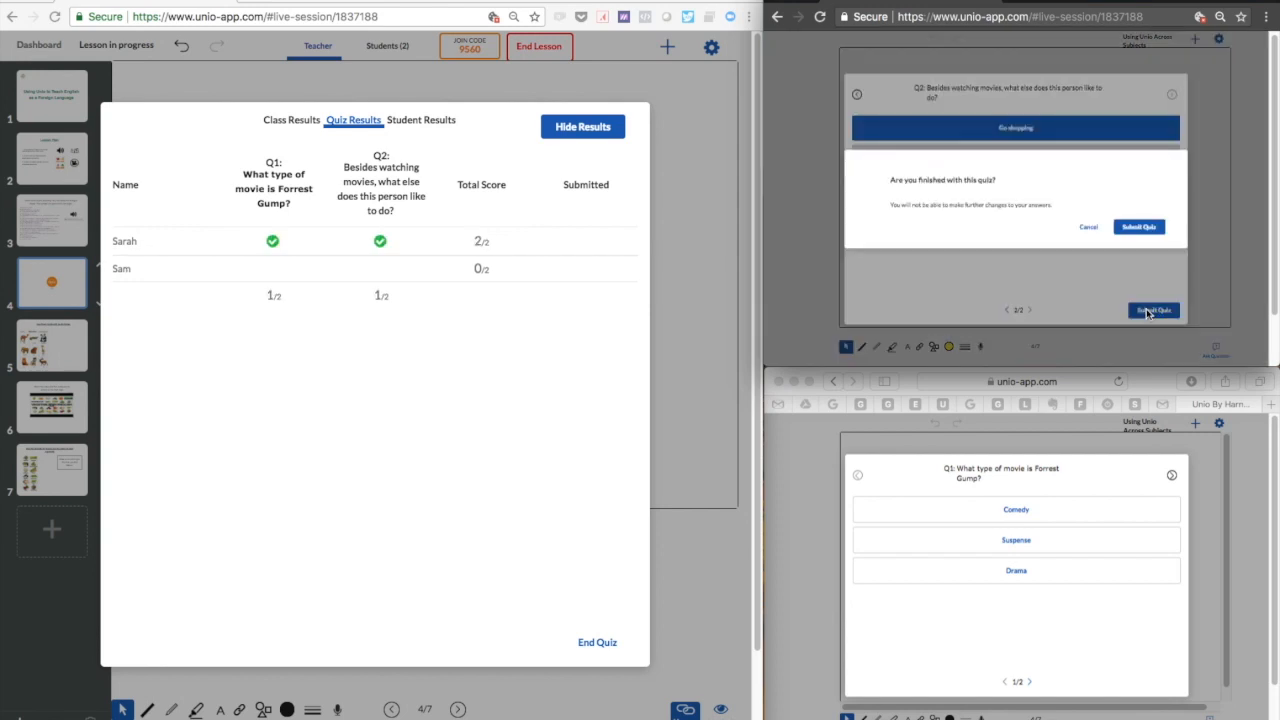
{"action": "left_click", "coordinate": [1145, 227]}
As the second student, answer Suspense to question 1 and the third option to question 2, and submit the quiz
{"action": "left_click", "coordinate": [1048, 542]}
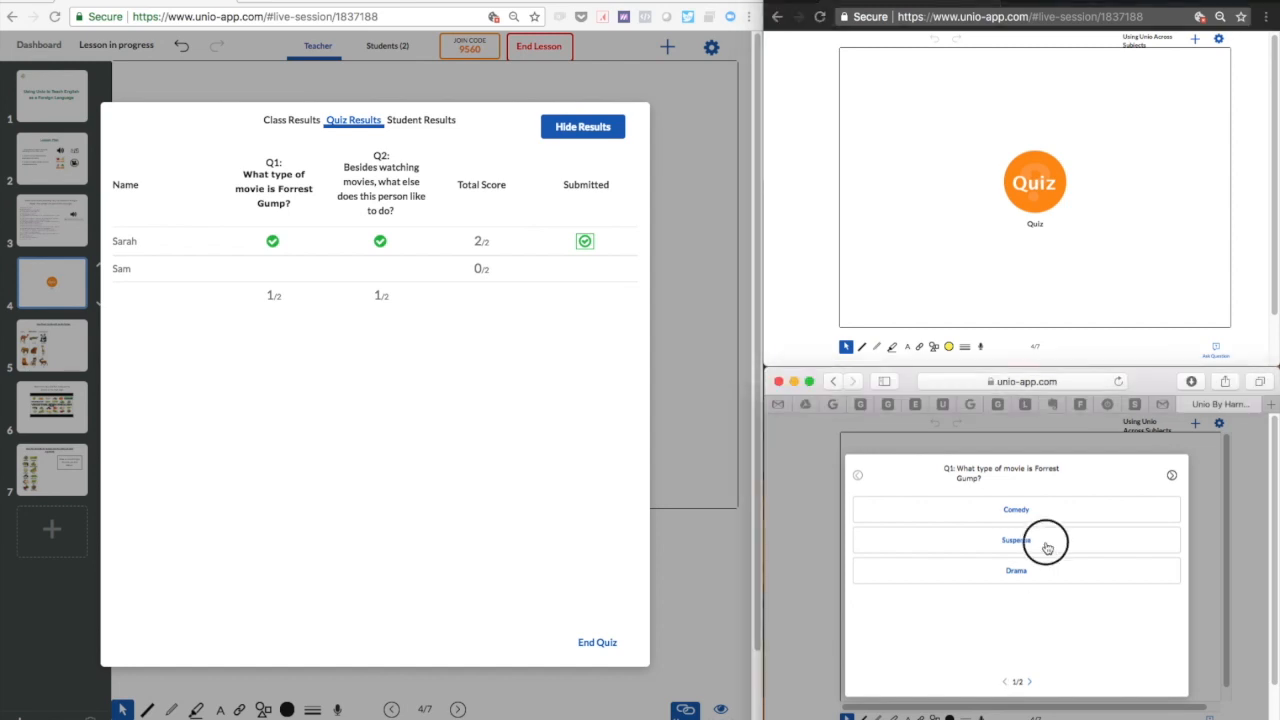
{"action": "left_click", "coordinate": [1165, 683]}
{"action": "left_click", "coordinate": [1047, 572]}
{"action": "left_click", "coordinate": [1145, 681]}
{"action": "left_click", "coordinate": [1134, 604]}
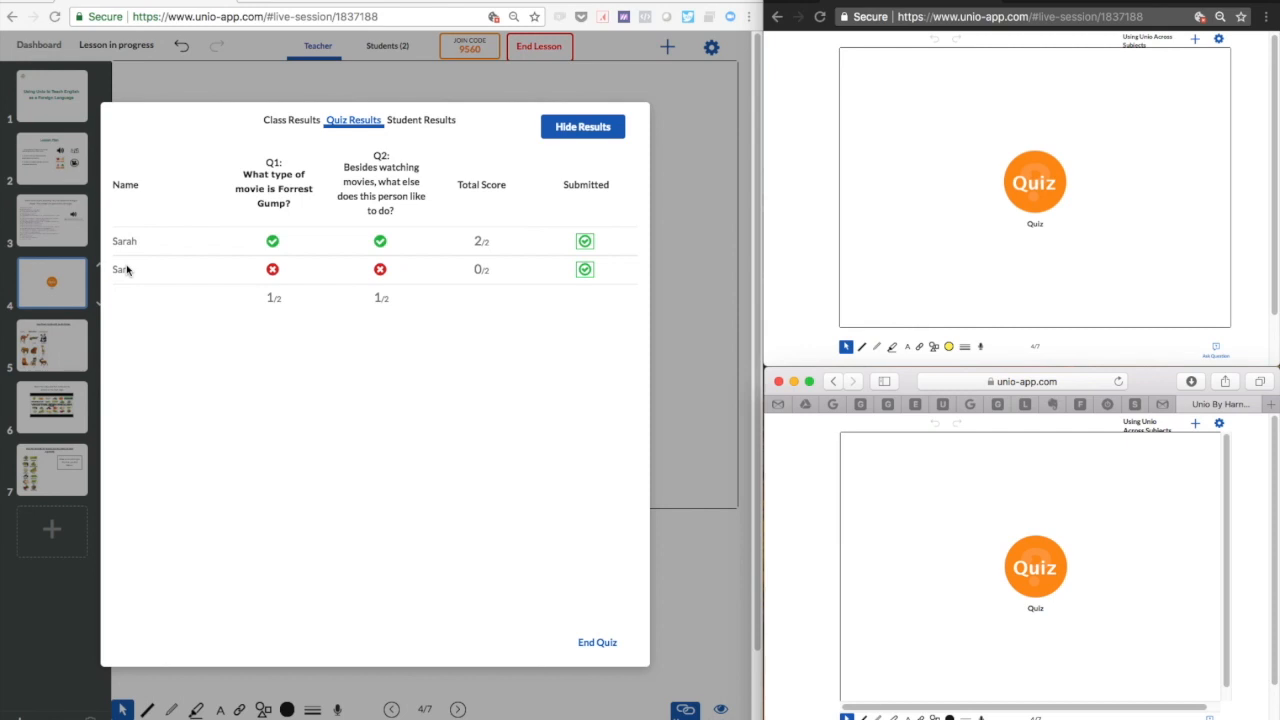
End the quiz for the class and return both students from their results to the lesson
{"action": "left_click", "coordinate": [598, 645]}
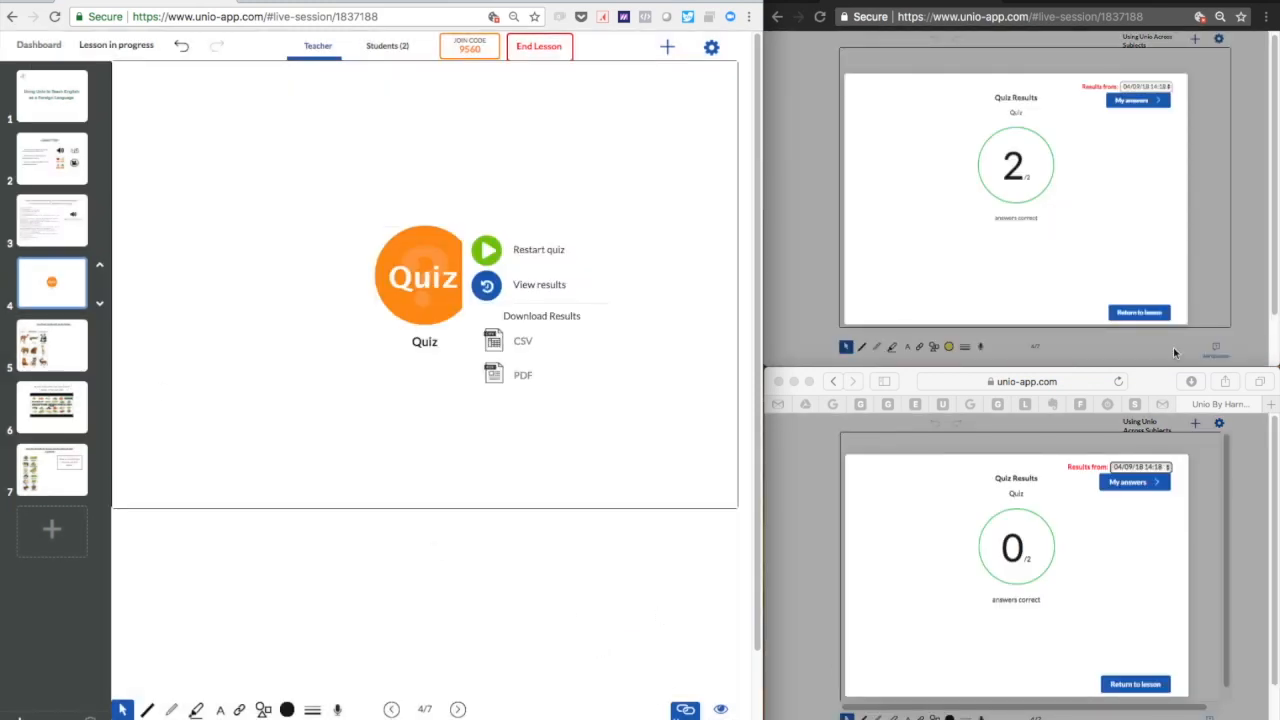
{"action": "left_click", "coordinate": [1160, 314]}
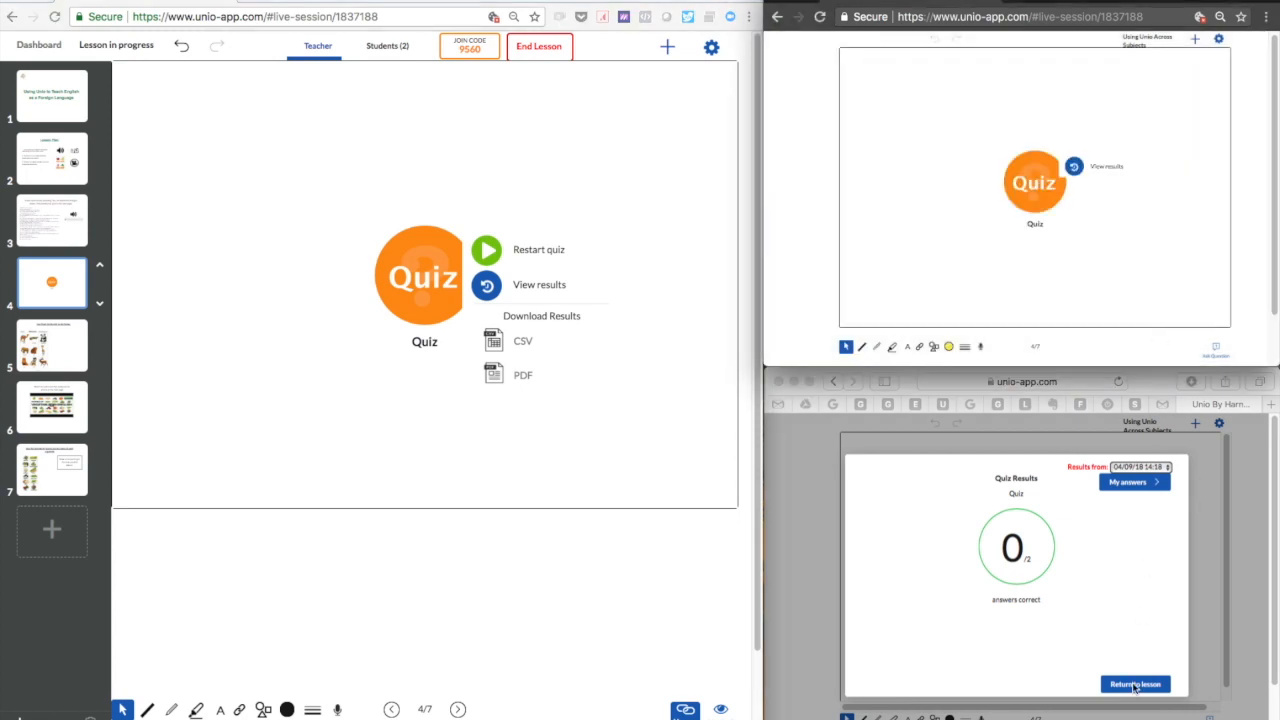
{"action": "left_click", "coordinate": [1134, 690]}
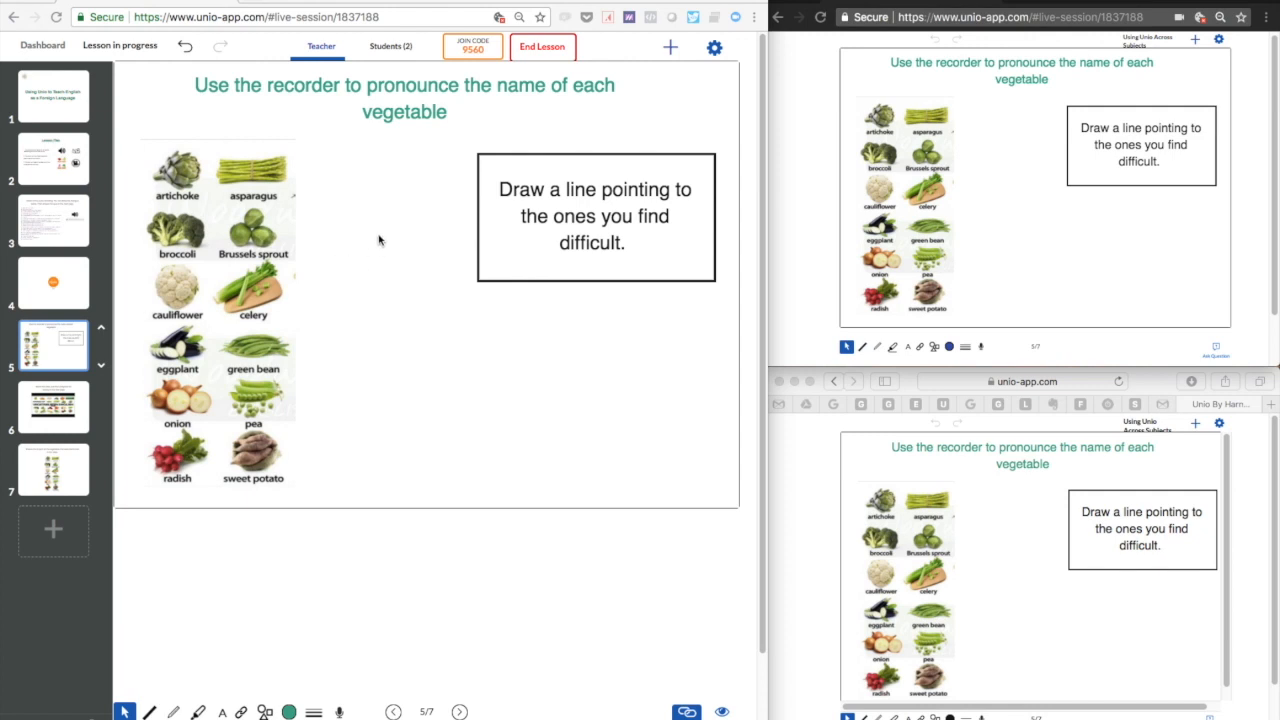
Record an audio clip pronouncing the vegetable names on the teacher's slide 5 and save it to the slide
{"action": "left_click", "coordinate": [340, 712]}
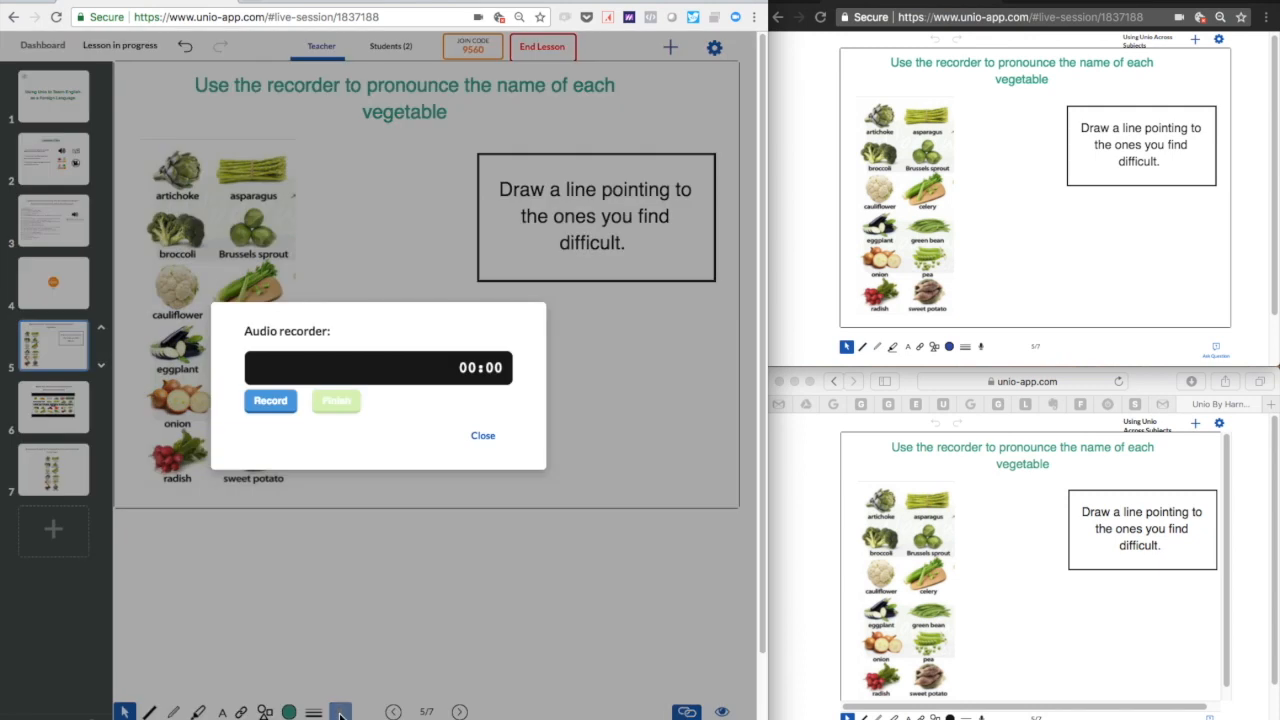
{"action": "left_click", "coordinate": [269, 402]}
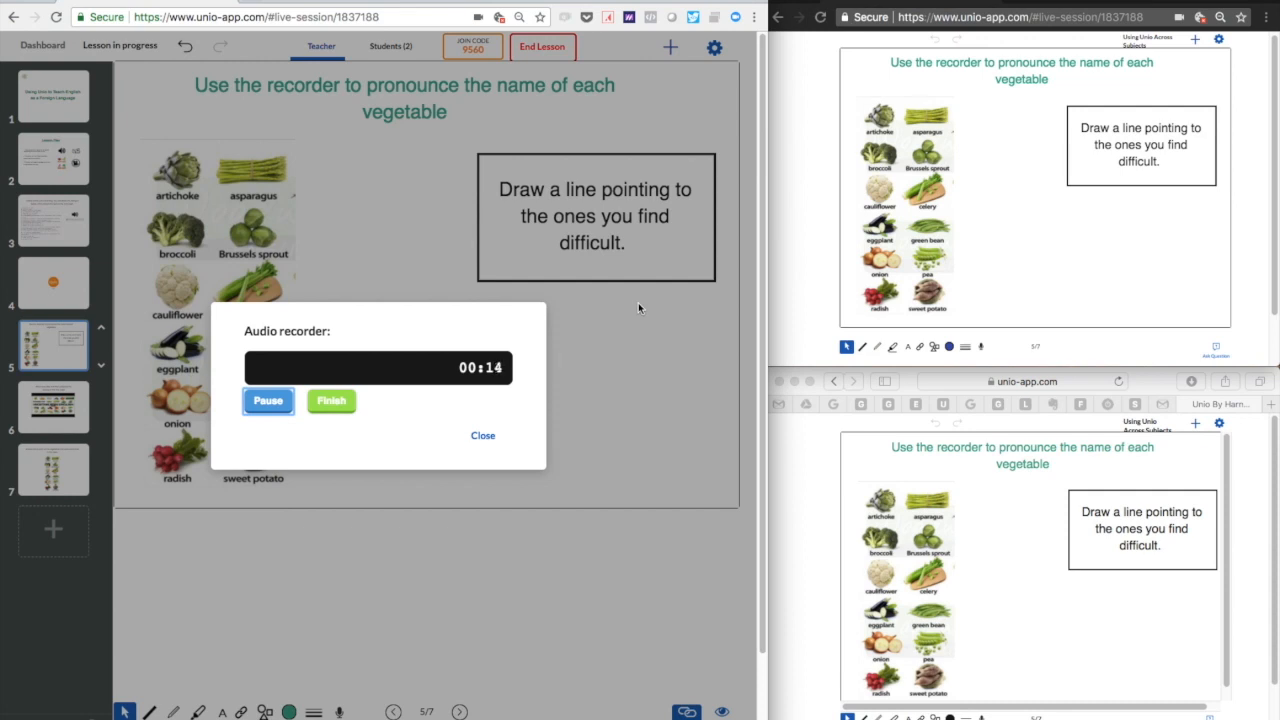
{"action": "left_click", "coordinate": [324, 406]}
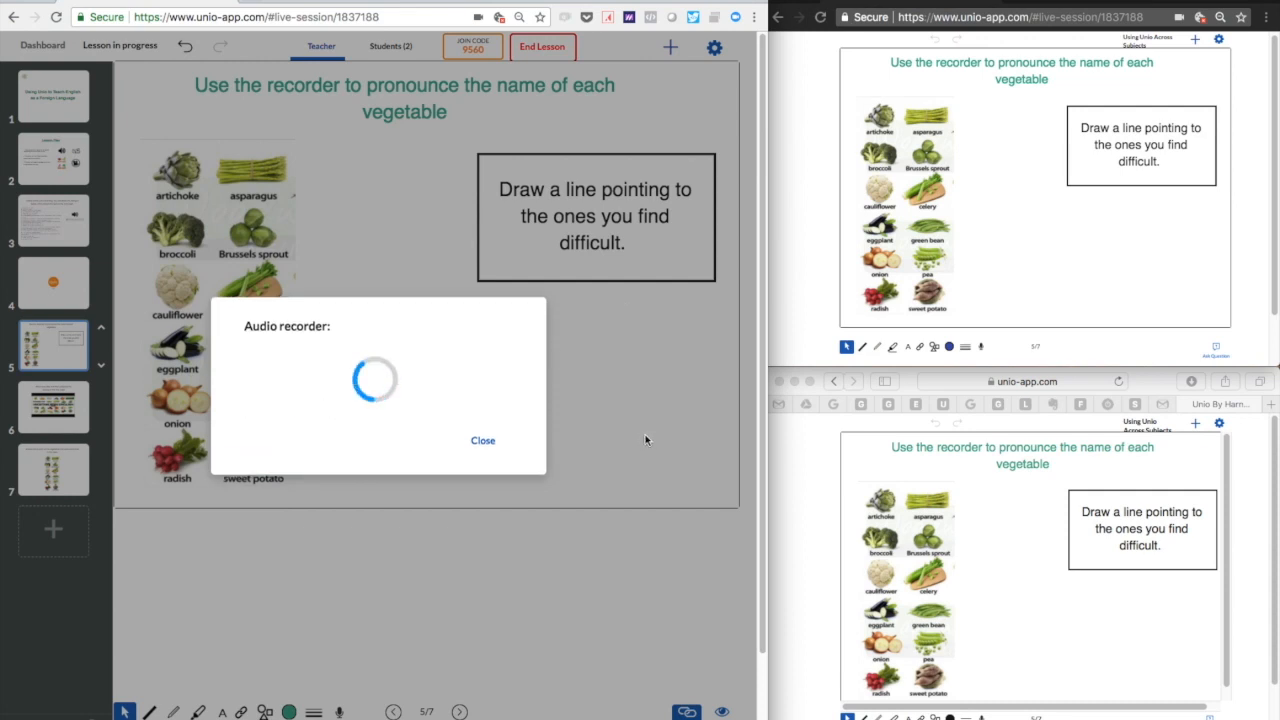
{"action": "left_click", "coordinate": [424, 447]}
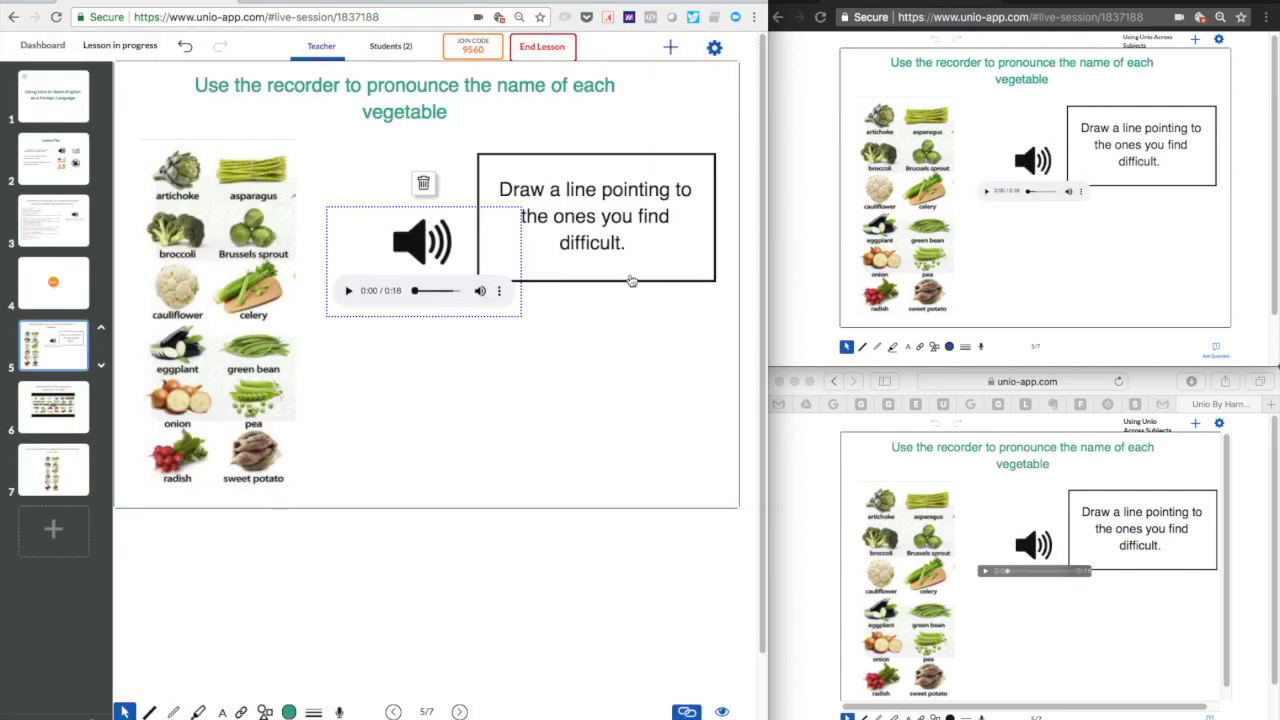
Place the teacher's audio clip below the "Draw a line" text box and play part of it in the upper student view
{"action": "left_click", "coordinate": [469, 221]}
{"action": "left_click", "coordinate": [443, 232]}
{"action": "left_click_drag", "start_coordinate": [443, 232], "coordinate": [614, 313]}
{"action": "left_click", "coordinate": [672, 440]}
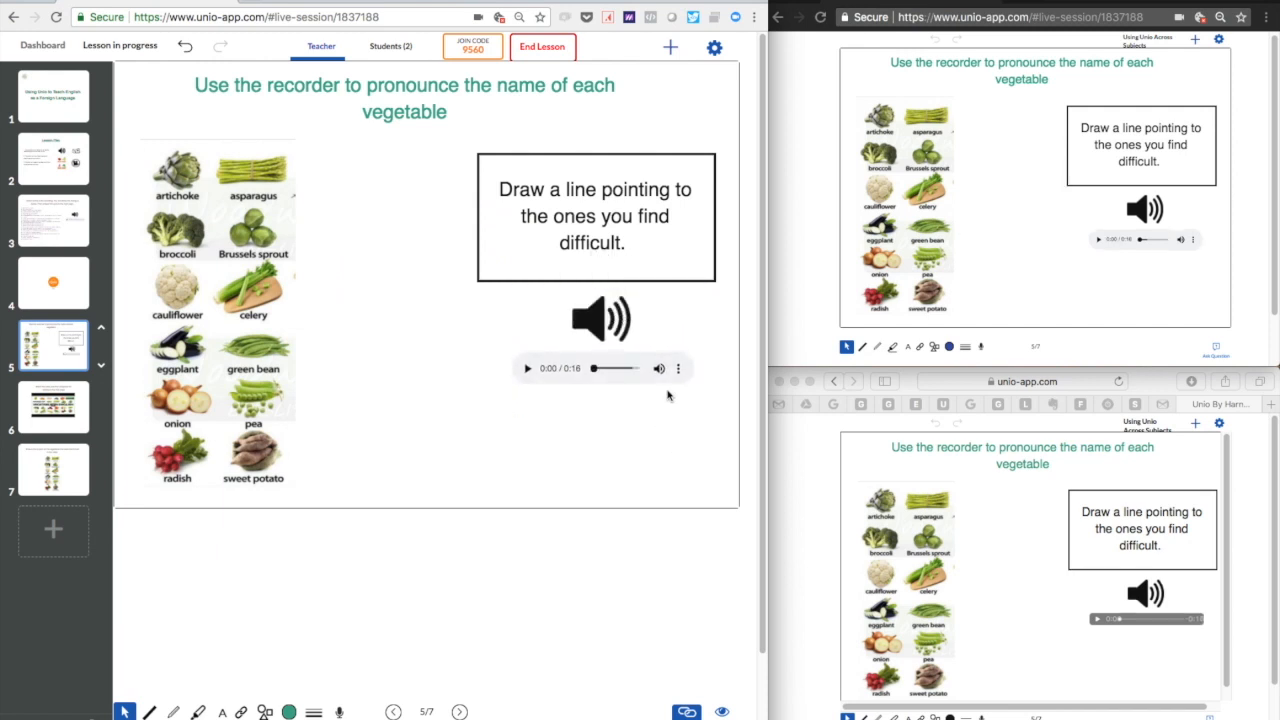
{"action": "left_click", "coordinate": [1099, 243]}
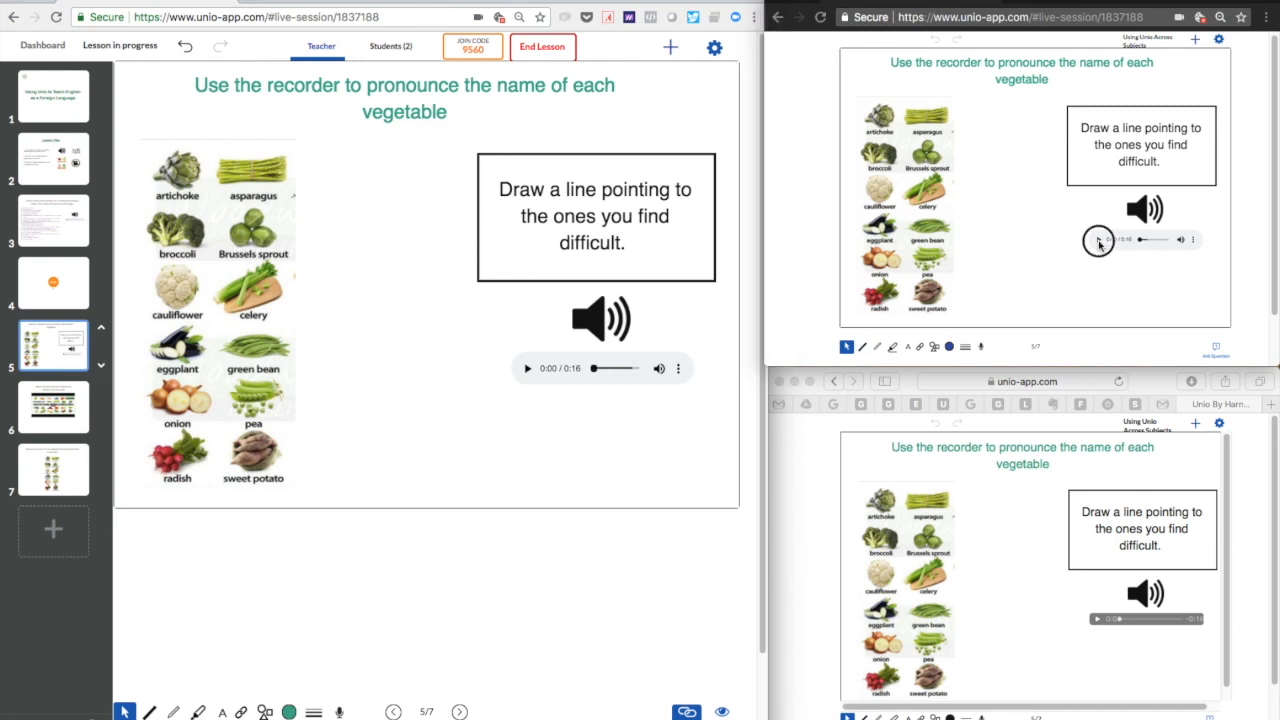
{"action": "left_click_drag", "start_coordinate": [1143, 245], "coordinate": [1151, 243]}
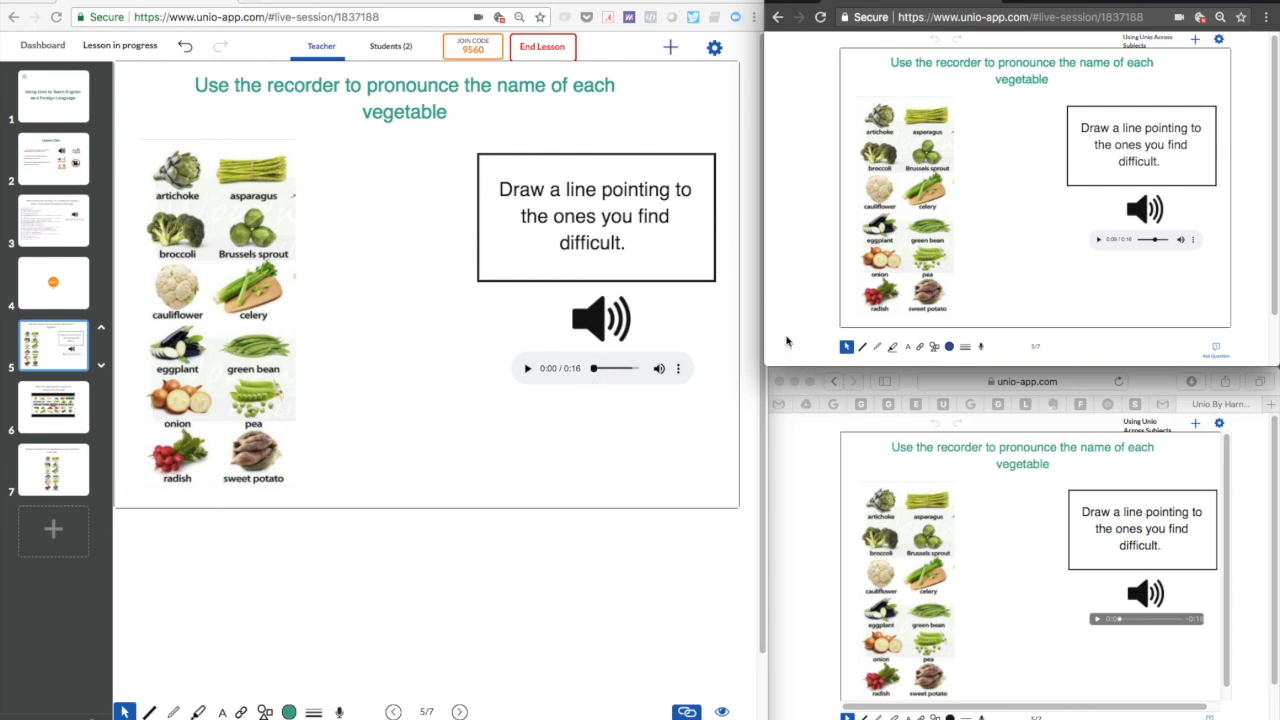
Enlarge the upper student window, record and save an audio clip there, and place it between the vegetable pictures and the text box
{"action": "left_click_drag", "start_coordinate": [766, 366], "coordinate": [335, 509]}
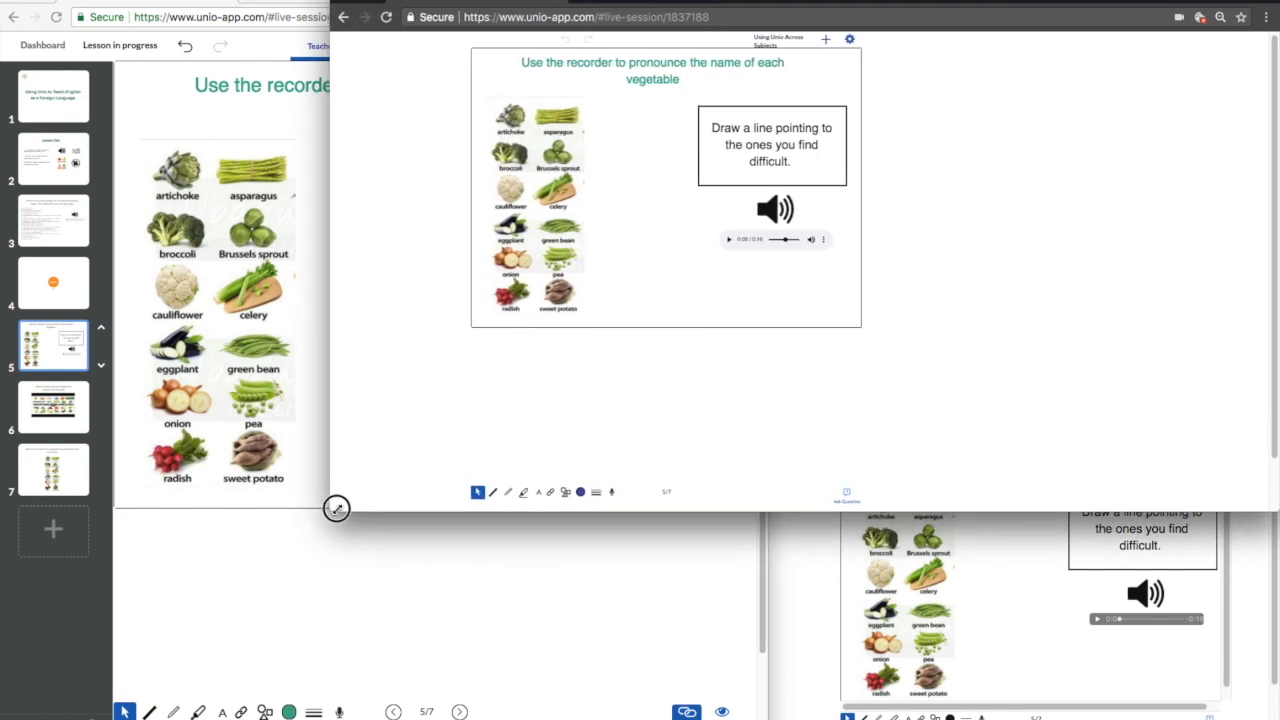
{"action": "left_click", "coordinate": [611, 492]}
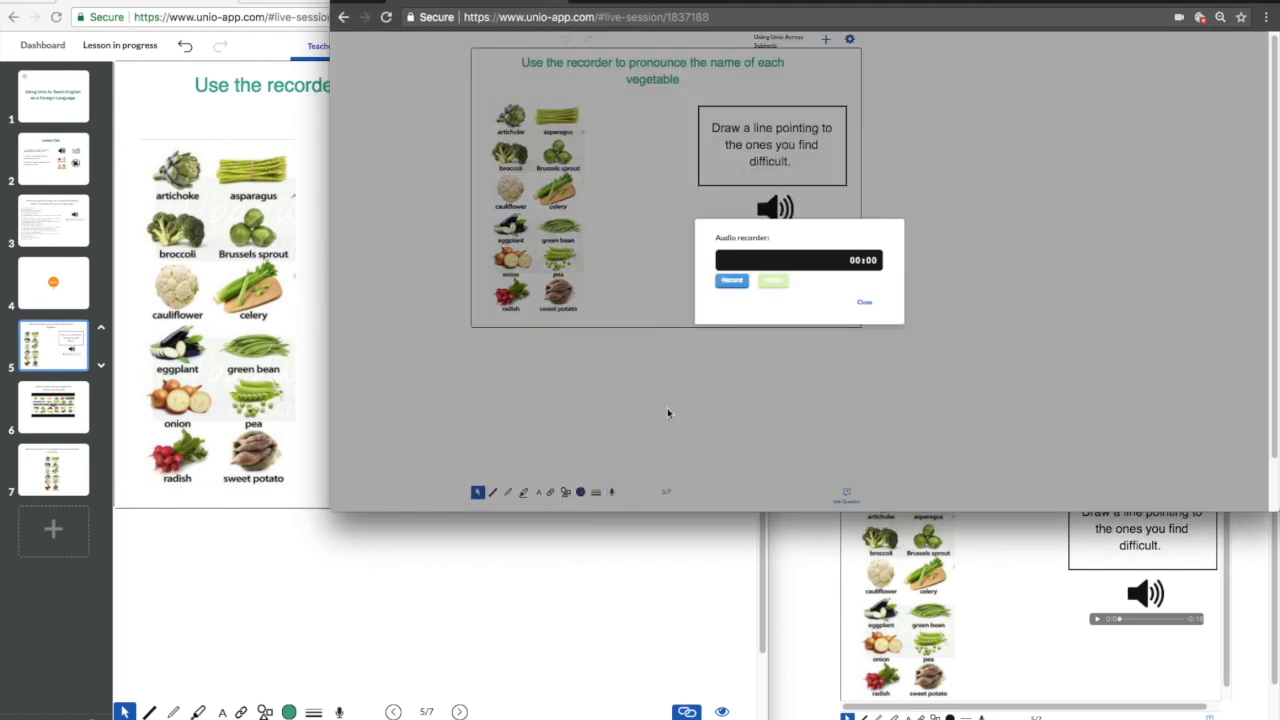
{"action": "left_click", "coordinate": [739, 284]}
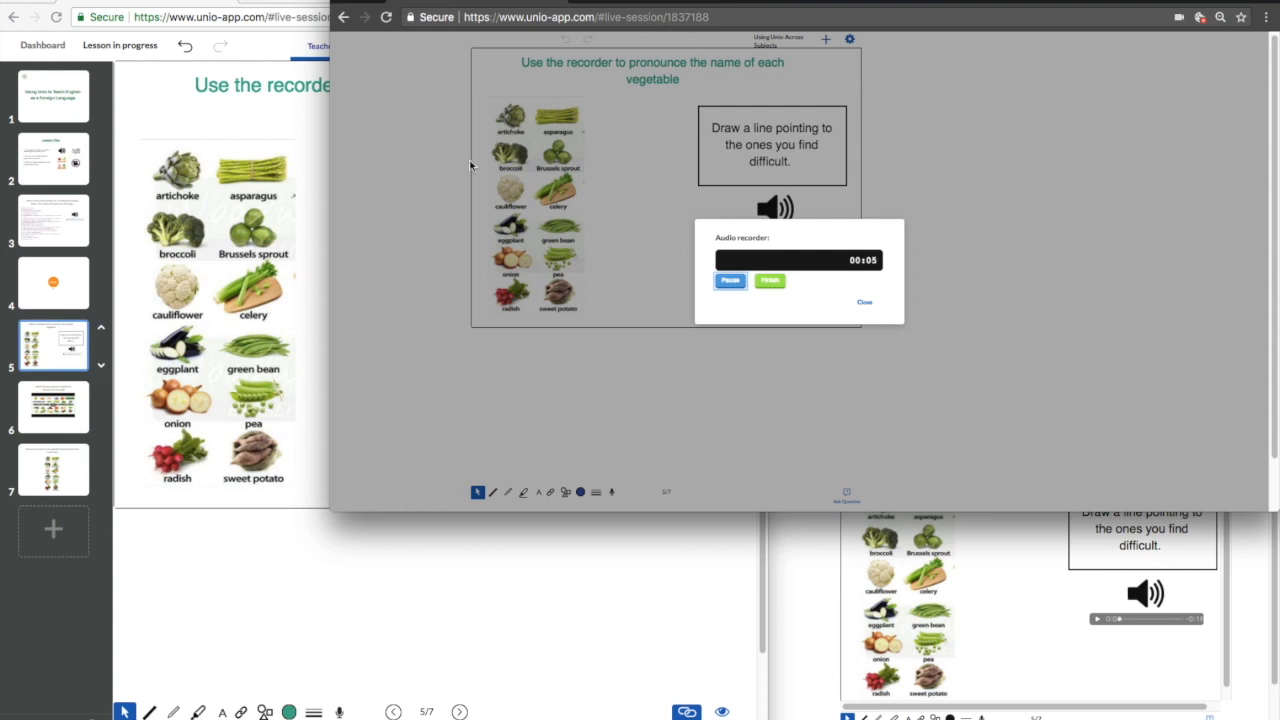
{"action": "left_click", "coordinate": [769, 281]}
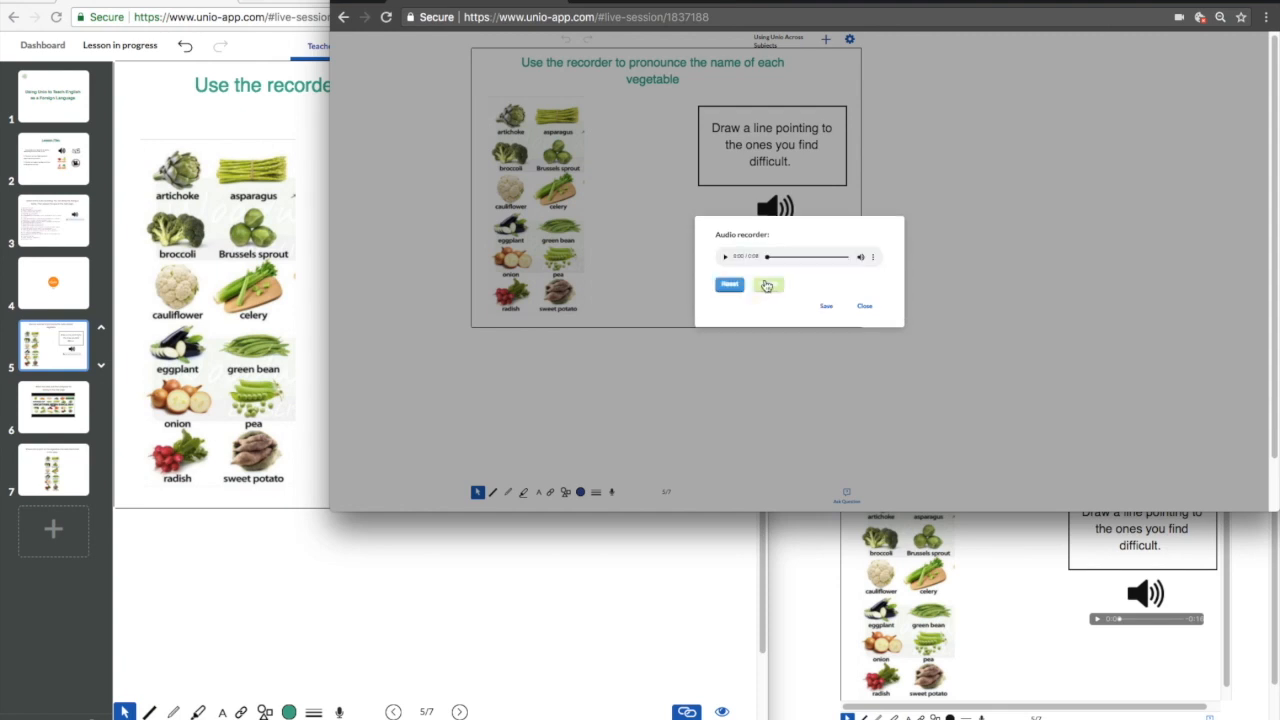
{"action": "left_click", "coordinate": [826, 306]}
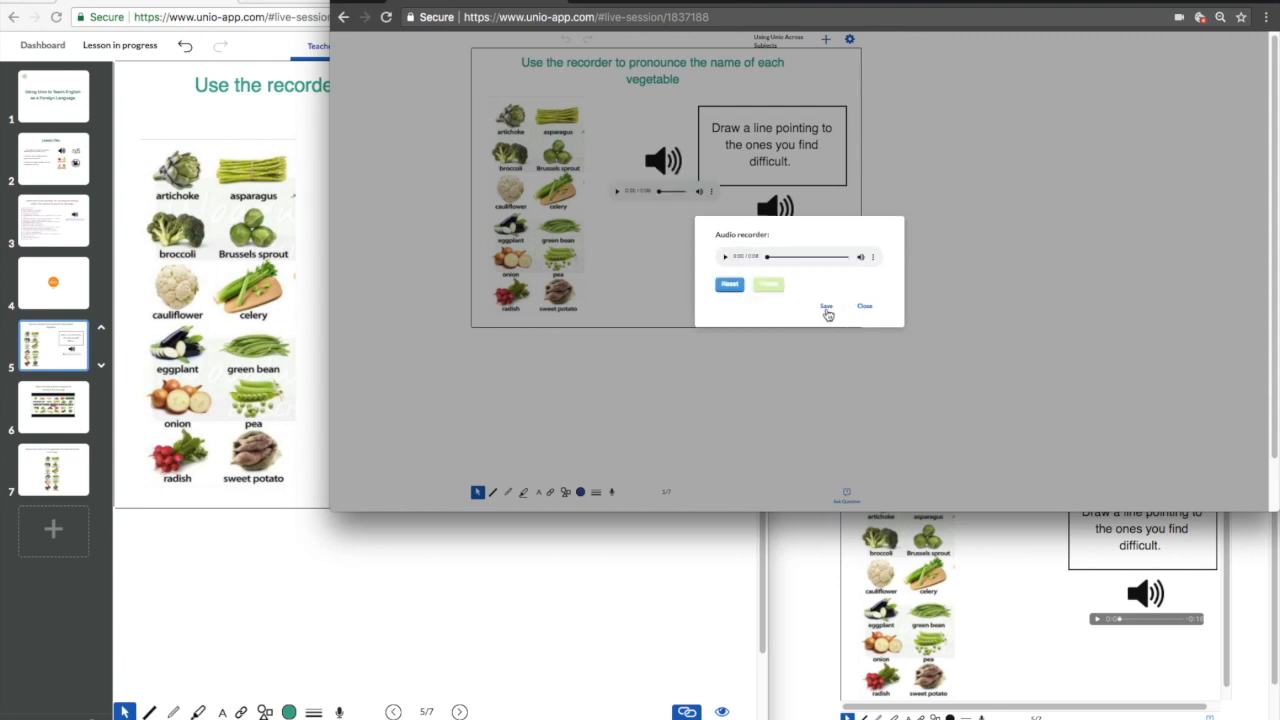
{"action": "left_click_drag", "start_coordinate": [669, 161], "coordinate": [655, 121]}
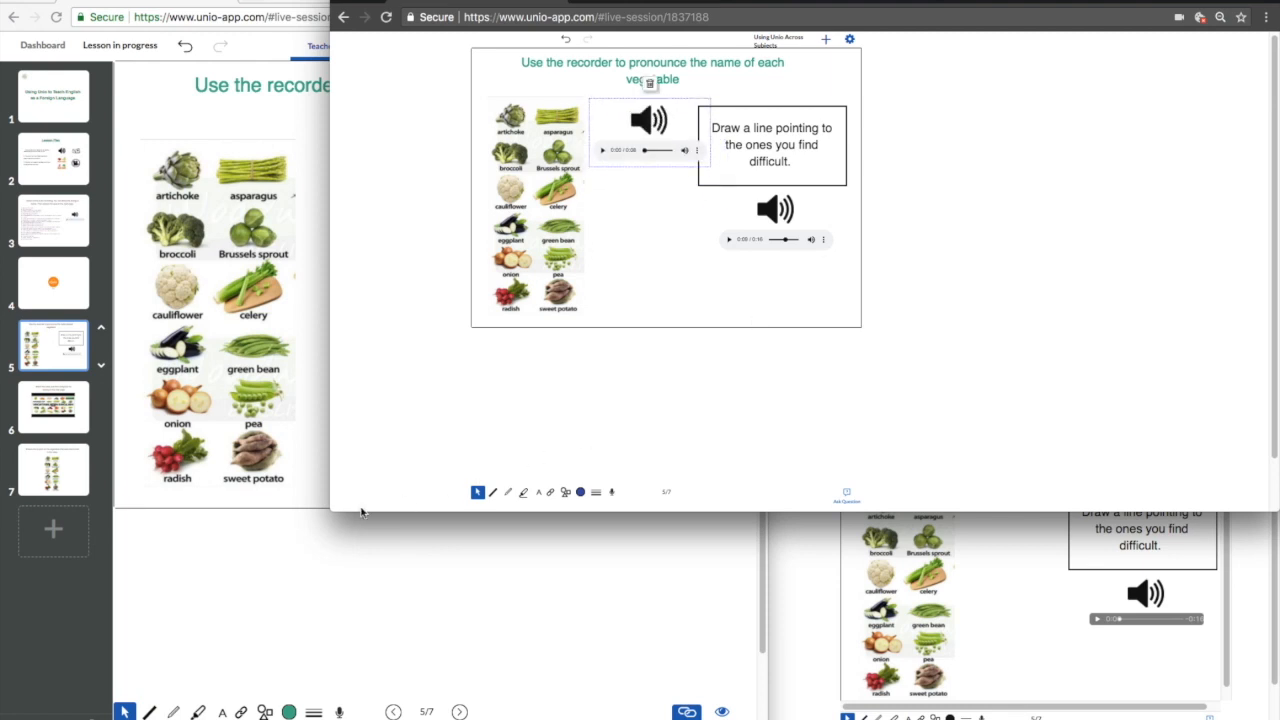